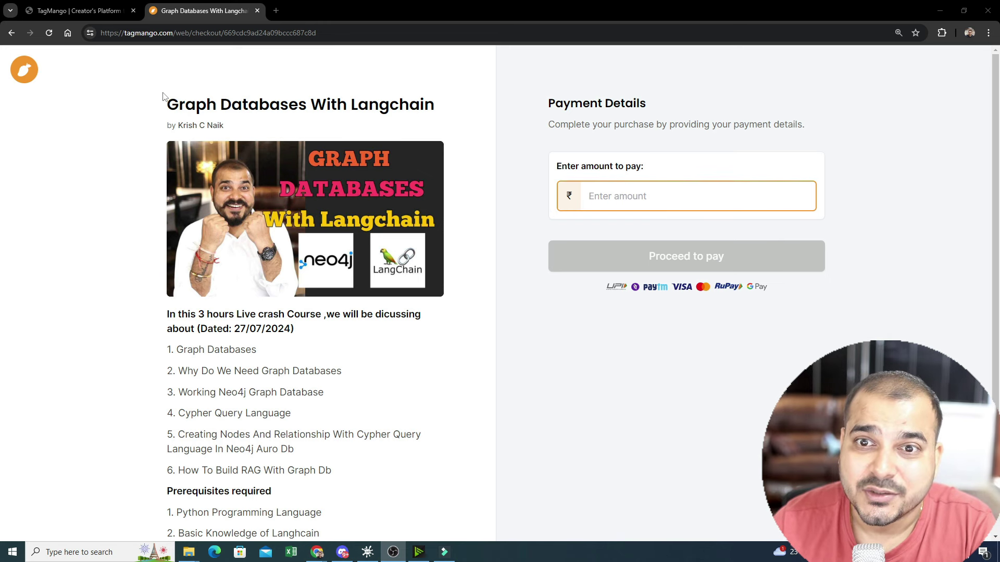
Highlight the course title and topics, from Why Do We Need Graph Databases to How To Build RAG With Graph Db.
mouse_move(165, 102)
mouse_down()
mouse_move(425, 104)
mouse_move(448, 114)
mouse_up()
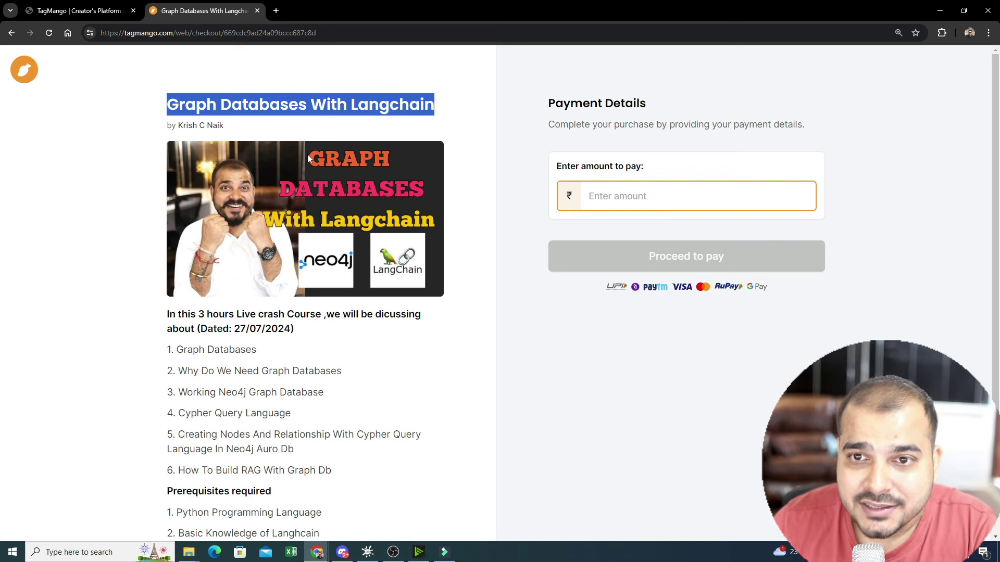
scroll(307, 154, down, 2)
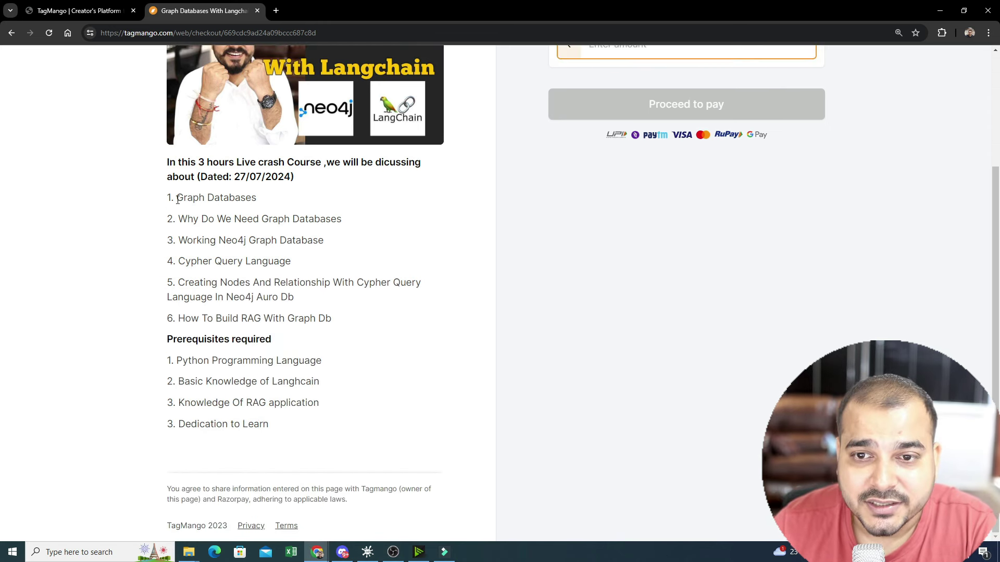
drag(180, 200, 300, 204)
drag(172, 220, 364, 212)
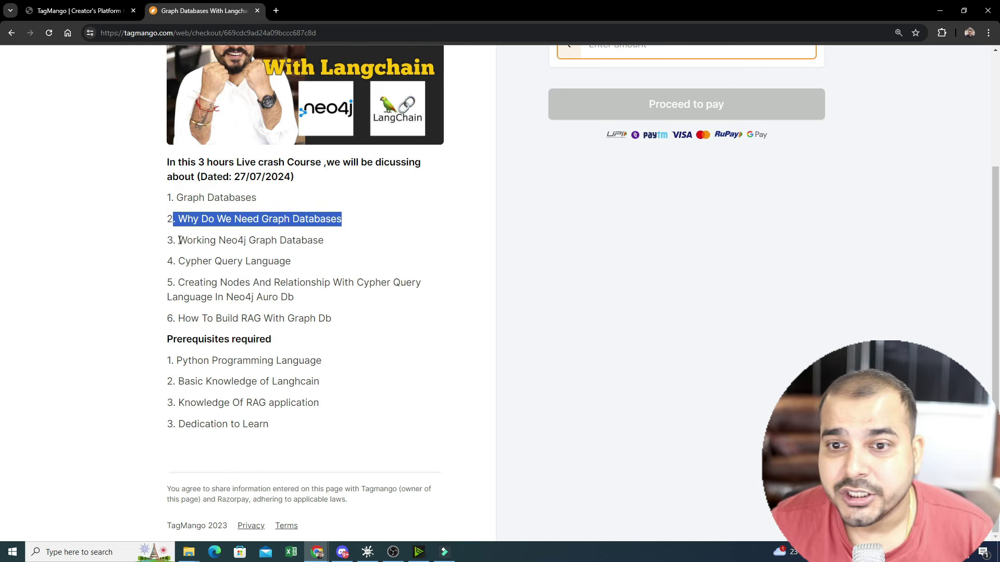
drag(179, 241, 319, 240)
drag(179, 262, 290, 263)
mouse_move(165, 289)
mouse_down()
mouse_move(386, 281)
mouse_move(430, 290)
mouse_move(427, 301)
mouse_up()
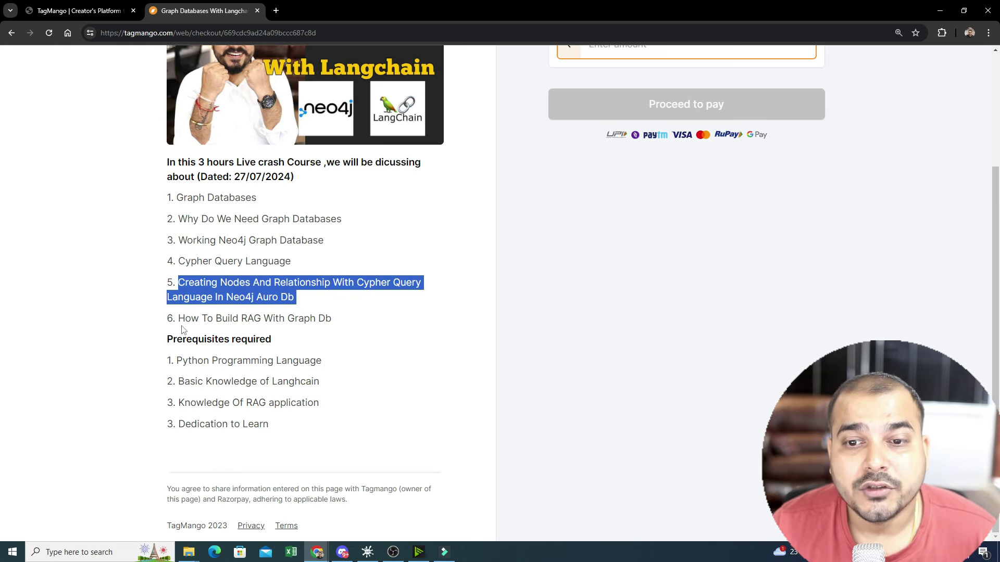
drag(179, 319, 337, 322)
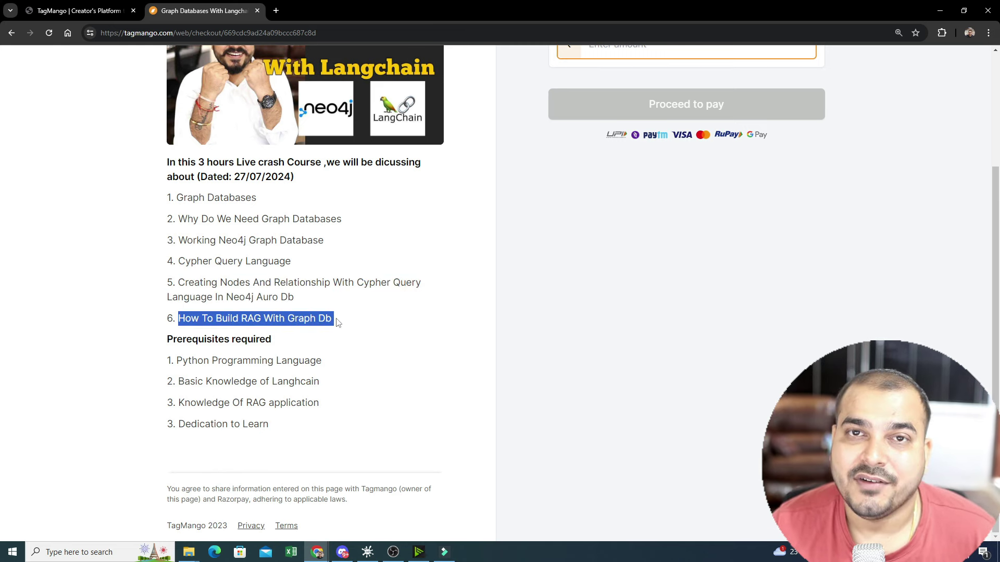
scroll(338, 323, up, 2)
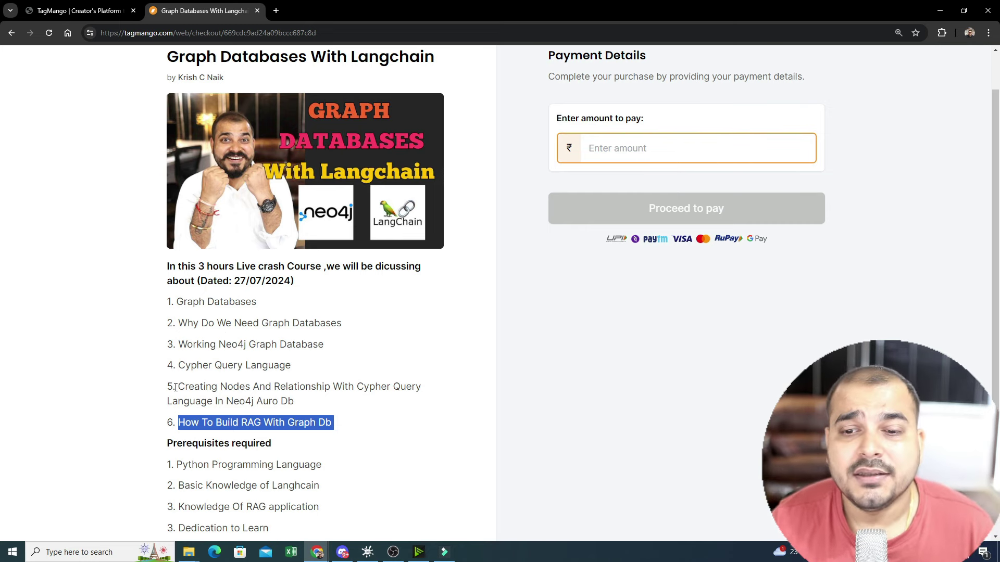
scroll(186, 426, down, 2)
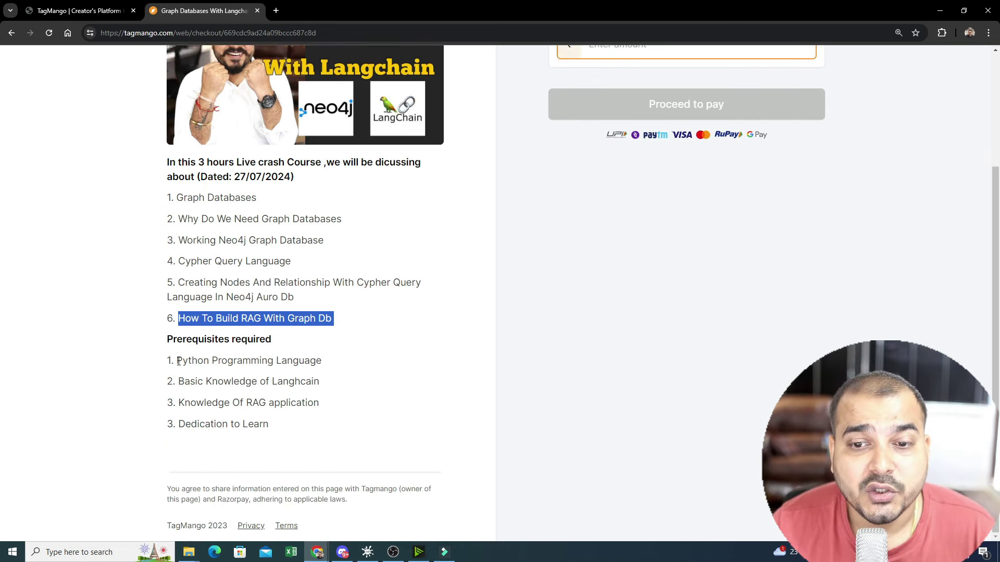
Highlight the Python, Langchain, RAG and Dedication to Learn prerequisites, then all six topics, and clear the highlight.
drag(178, 361, 340, 361)
mouse_move(178, 381)
mouse_down()
mouse_move(398, 396)
mouse_move(317, 413)
mouse_up()
drag(183, 402, 406, 402)
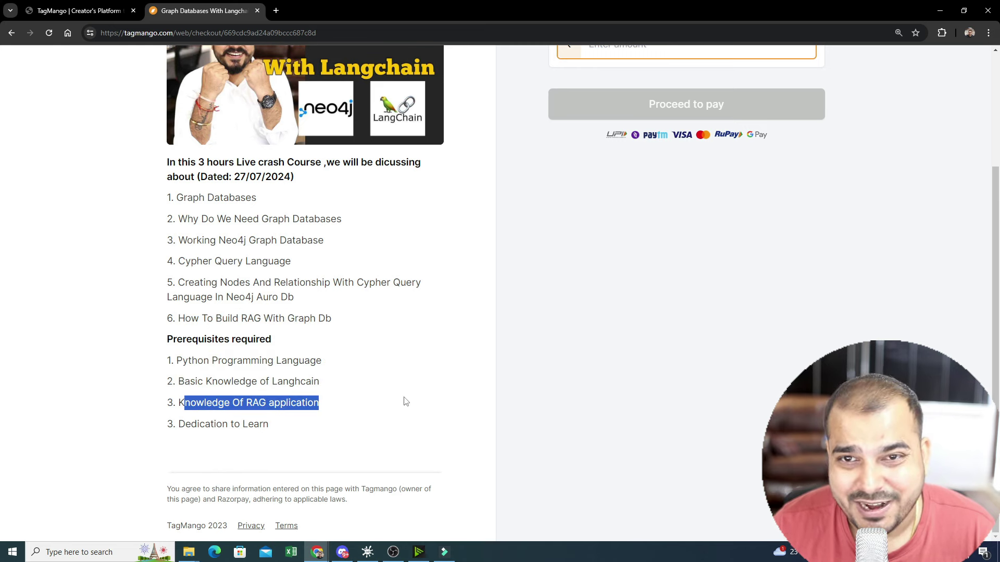
drag(175, 424, 295, 405)
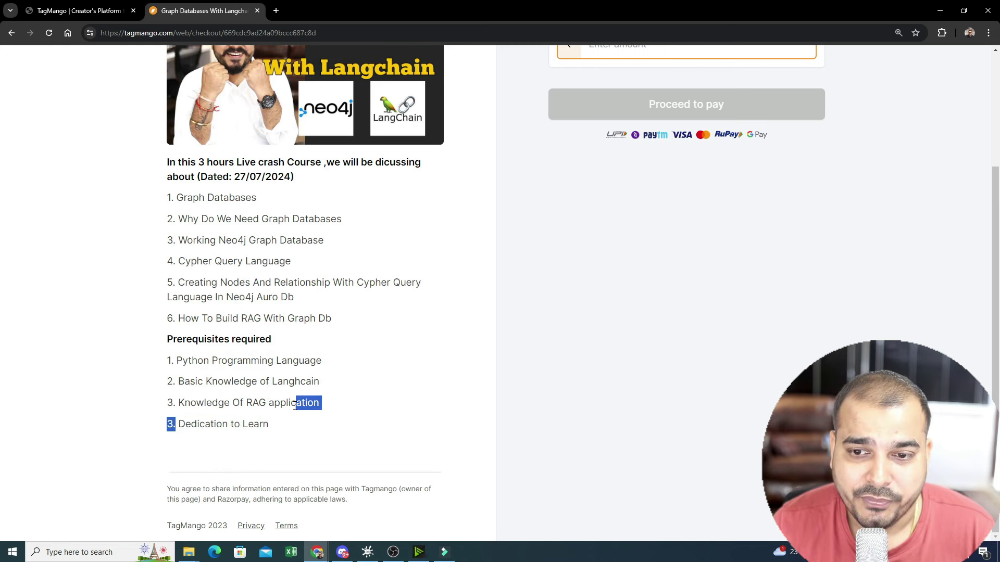
scroll(269, 421, up, 2)
scroll(236, 315, down, 1)
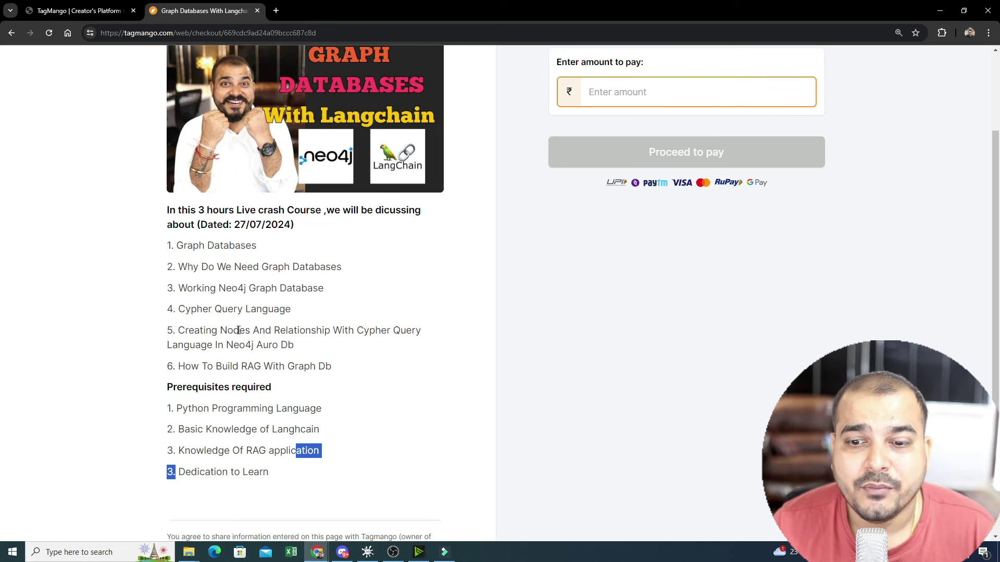
drag(333, 377, 162, 242)
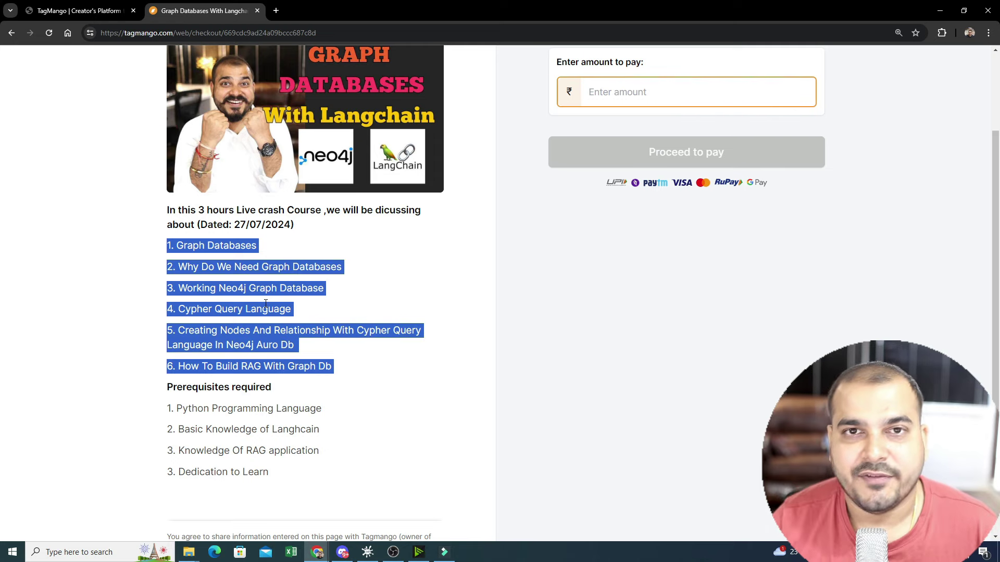
click(392, 284)
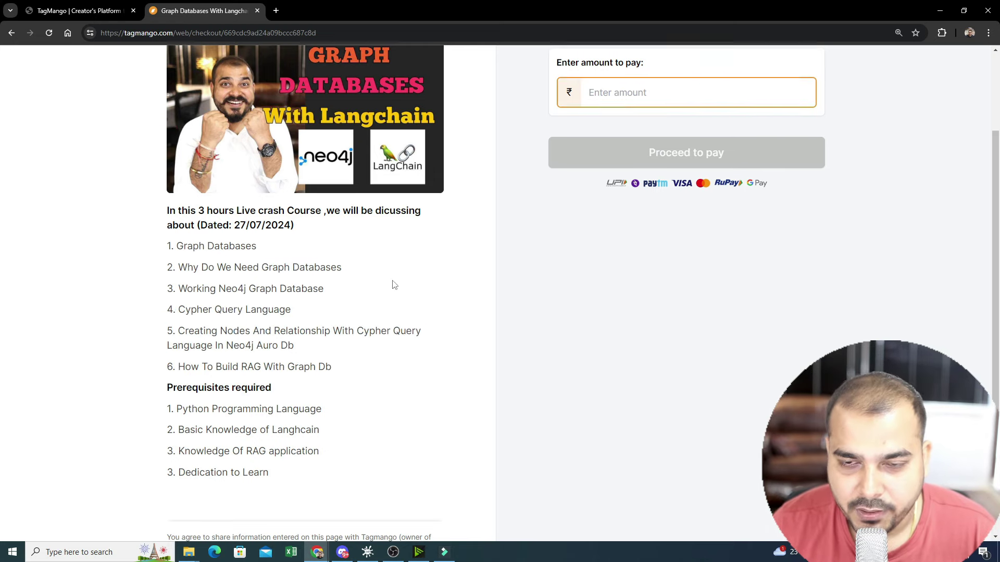
scroll(391, 283, up, 2)
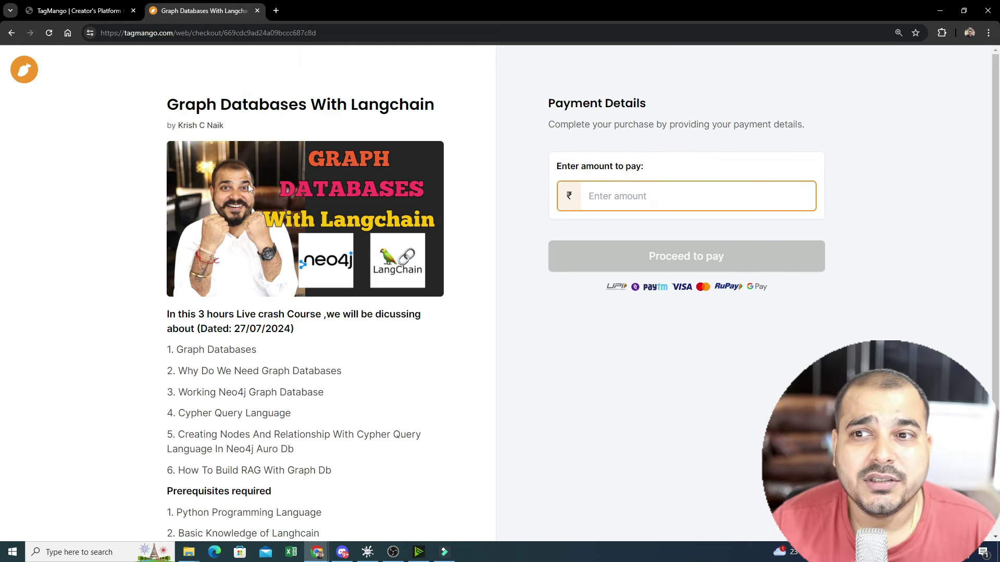
text(50)
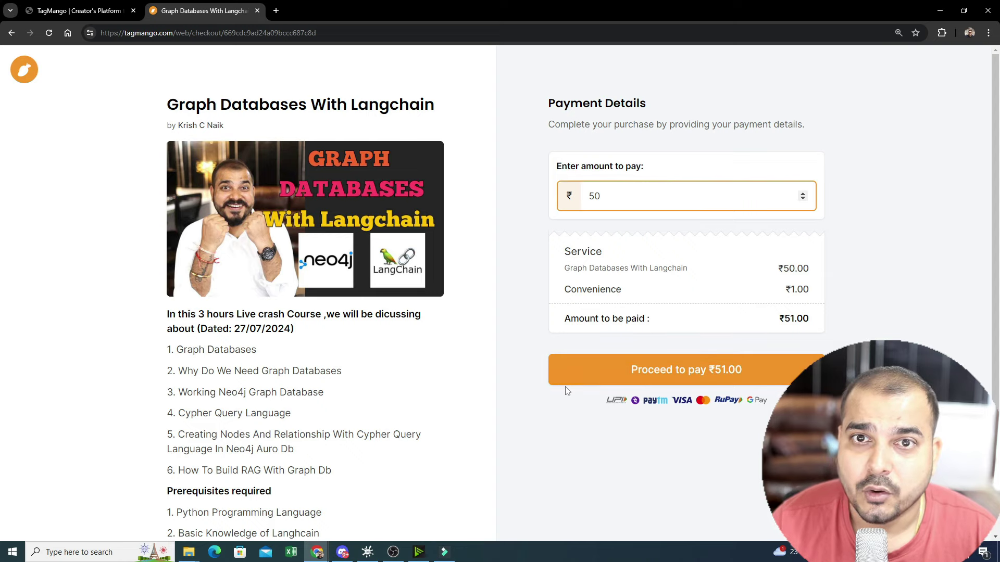
Highlight the chat room's name in community messages, then switch between the checkout and messages tabs.
click(79, 11)
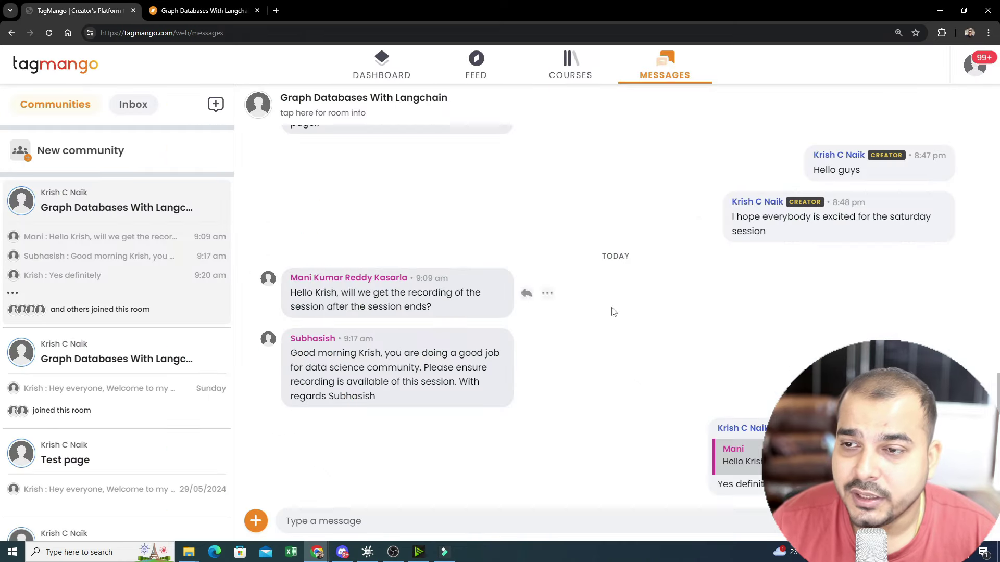
scroll(581, 288, up, 3)
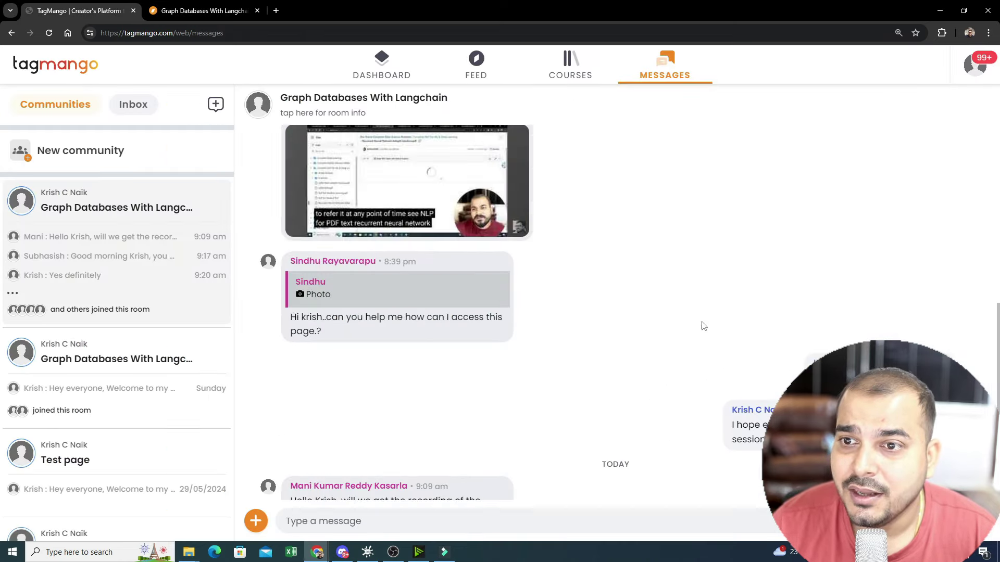
scroll(699, 325, up, 3)
scroll(649, 413, up, 3)
scroll(544, 271, up, 2)
scroll(545, 272, up, 3)
scroll(703, 297, up, 3)
scroll(702, 289, up, 3)
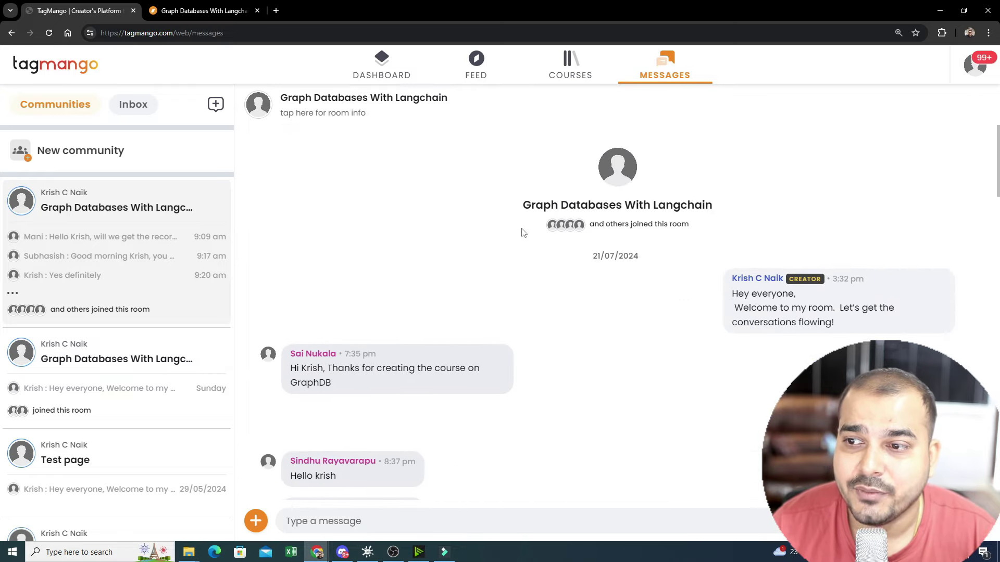
mouse_move(522, 205)
mouse_down()
mouse_move(730, 233)
mouse_move(700, 233)
mouse_up()
click(749, 224)
scroll(663, 308, down, 1)
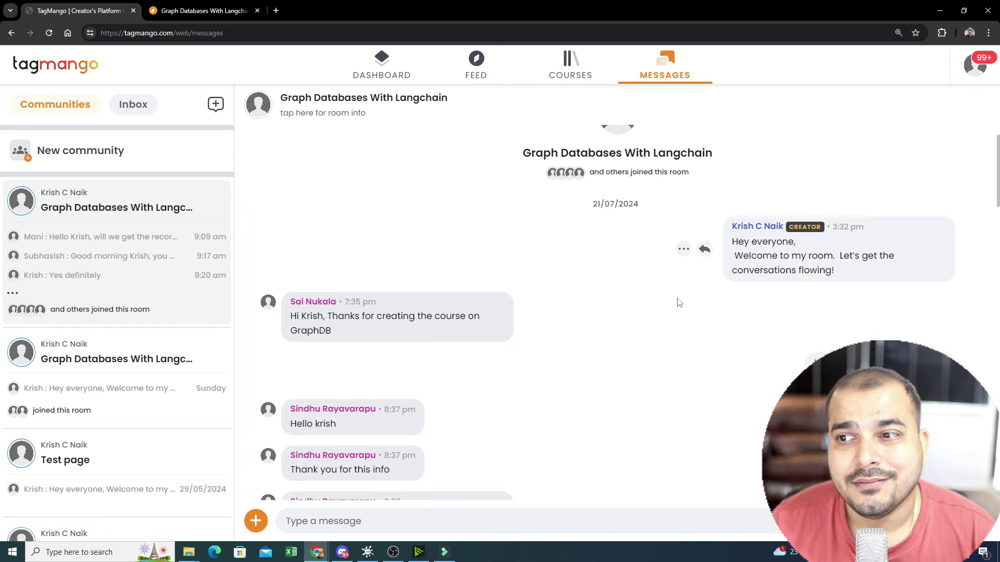
scroll(637, 343, down, 3)
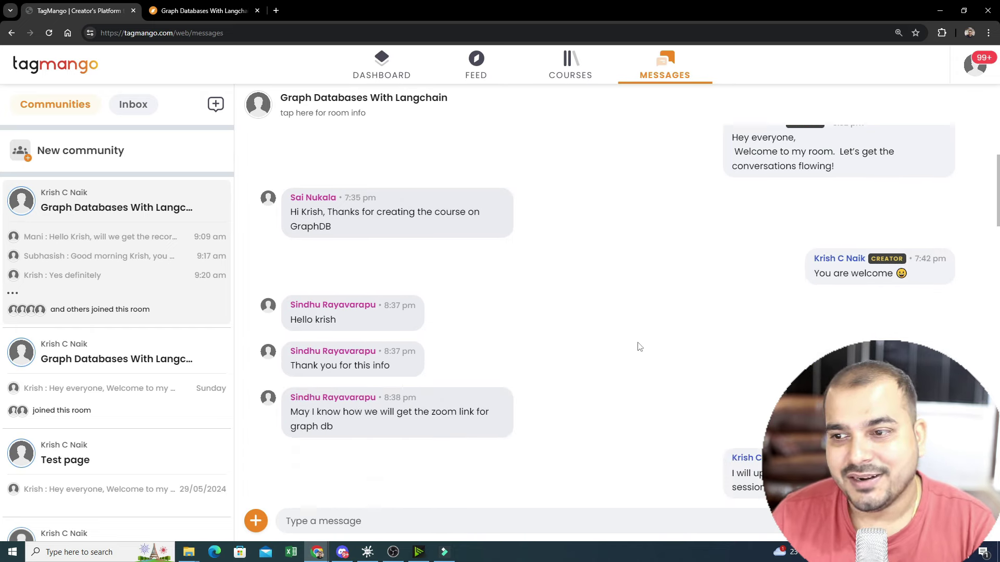
scroll(586, 379, down, 3)
scroll(610, 406, down, 3)
scroll(666, 426, down, 1)
scroll(649, 429, down, 3)
scroll(654, 424, down, 3)
scroll(581, 409, down, 4)
scroll(593, 415, down, 1)
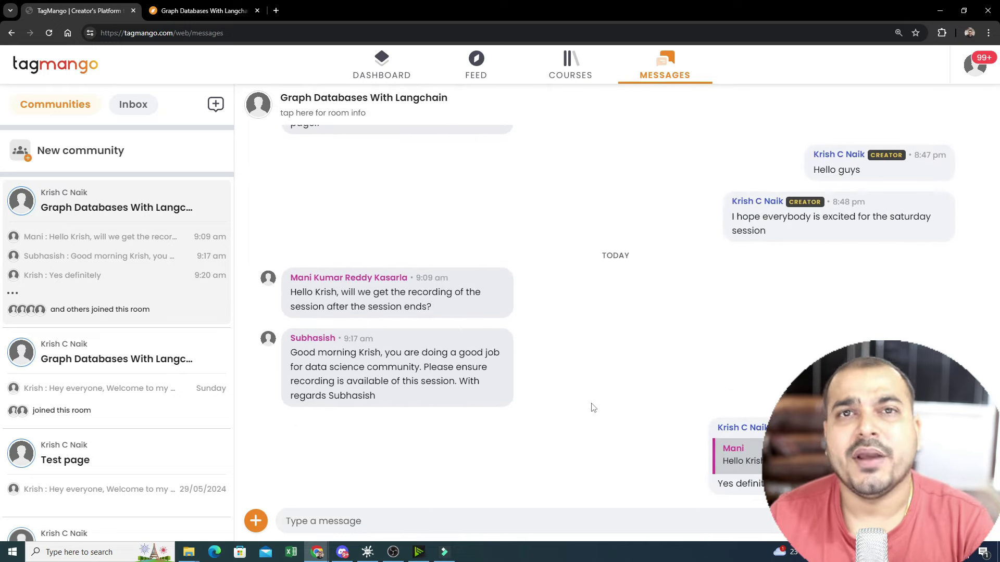
click(175, 11)
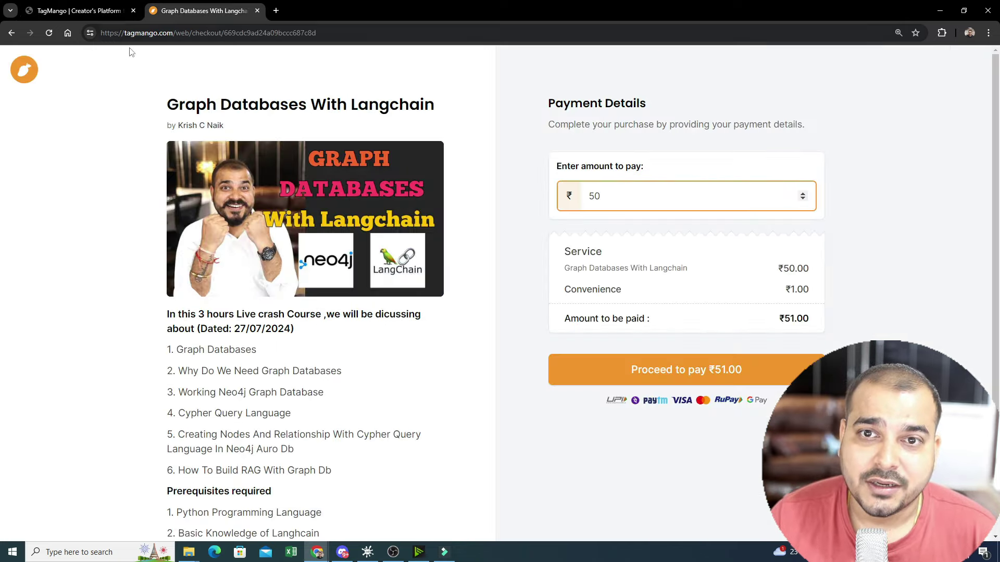
click(55, 11)
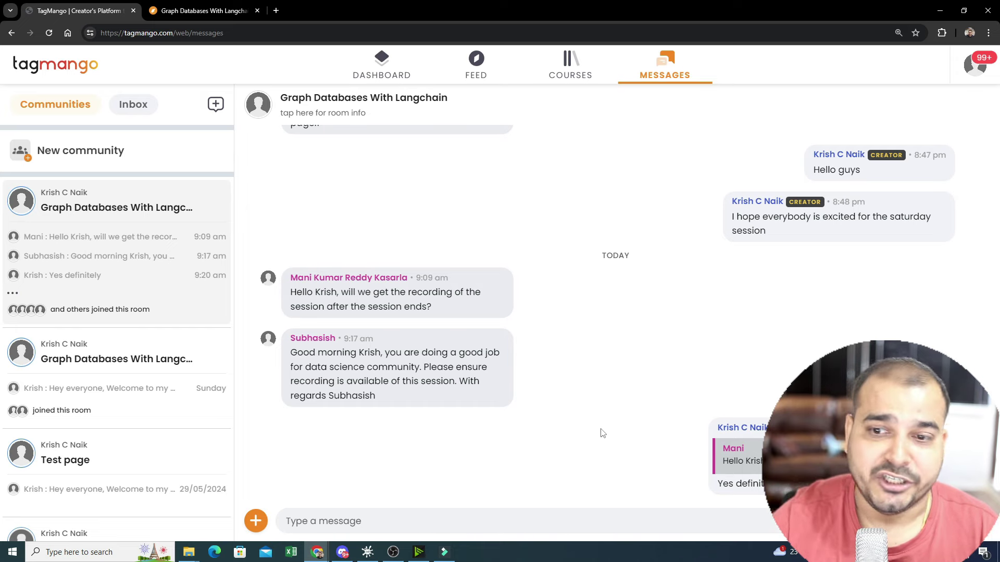
scroll(648, 393, up, 2)
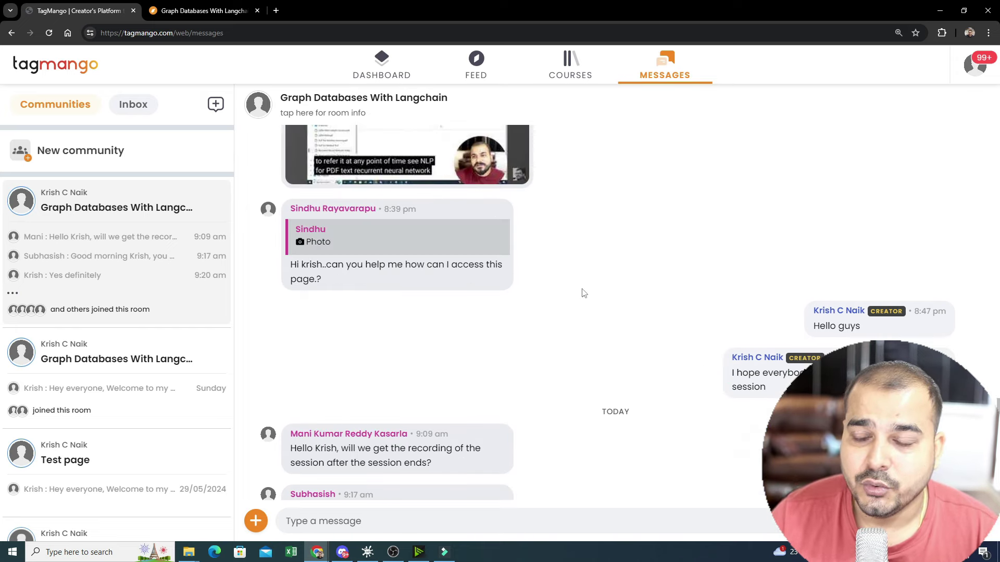
scroll(589, 298, up, 3)
scroll(667, 356, up, 3)
scroll(685, 375, up, 3)
scroll(686, 374, up, 3)
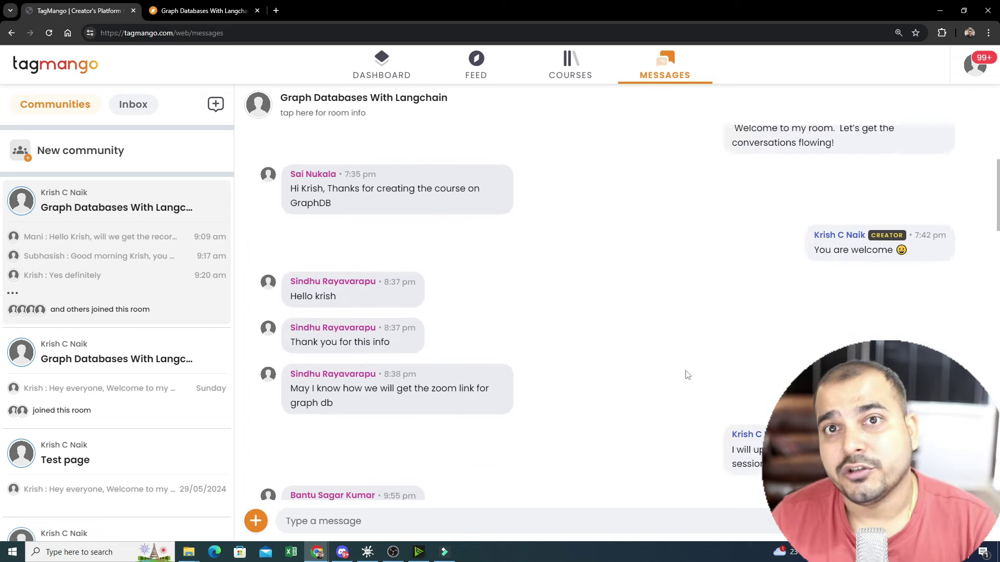
scroll(687, 375, up, 2)
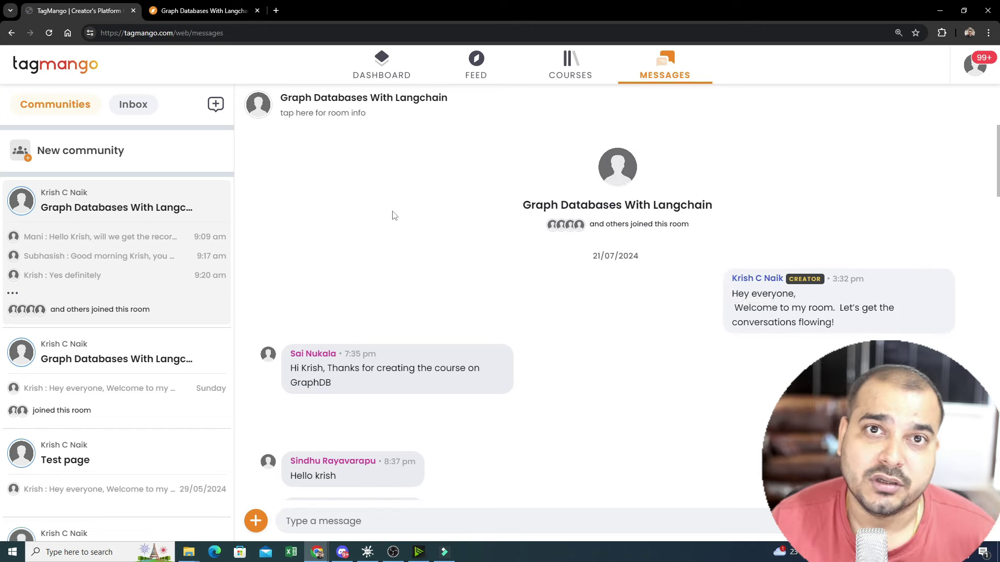
click(205, 11)
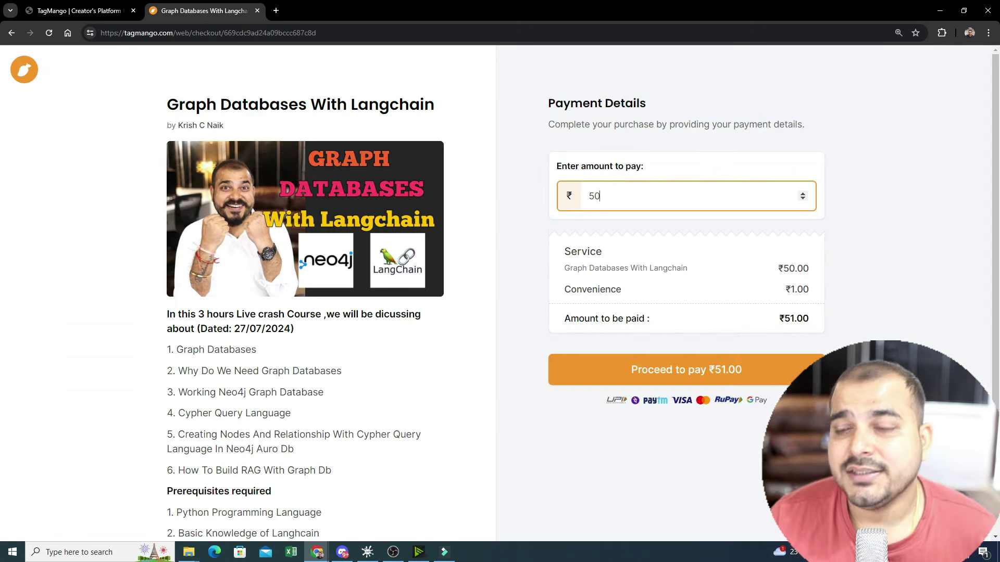